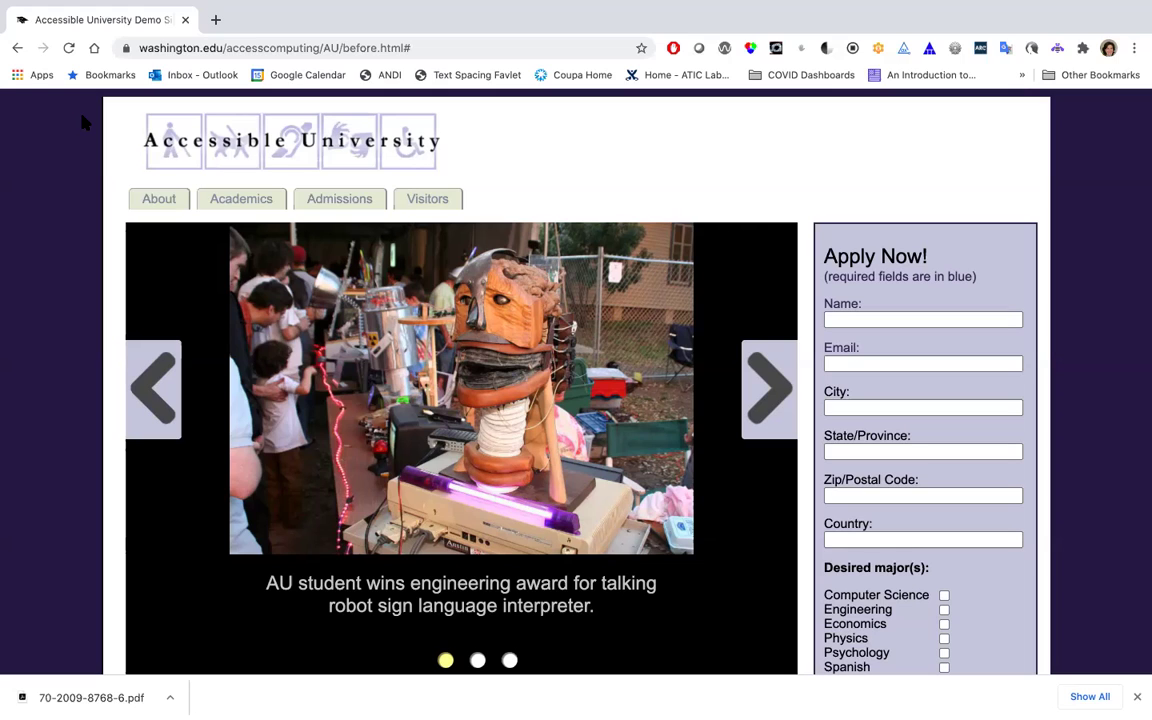
pyautogui.press('Tab')
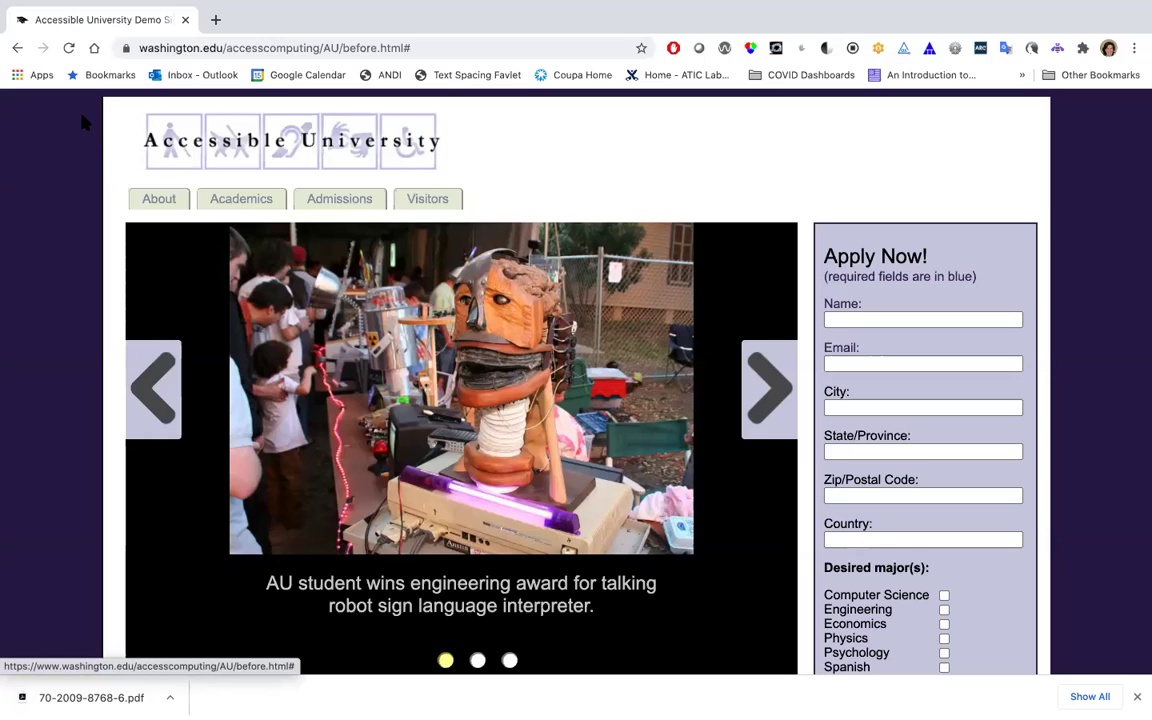
pyautogui.press('Tab')
pyautogui.press('Tab')
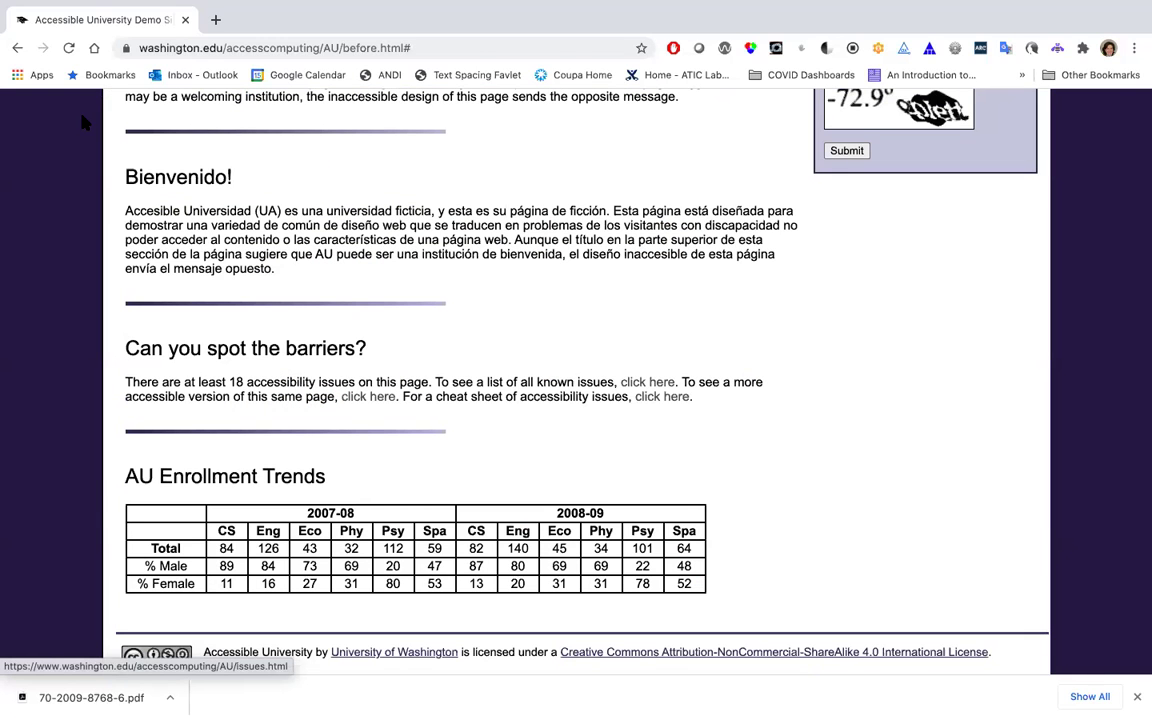
pyautogui.press('Tab')
pyautogui.press('Tab')
pyautogui.press('Tab')
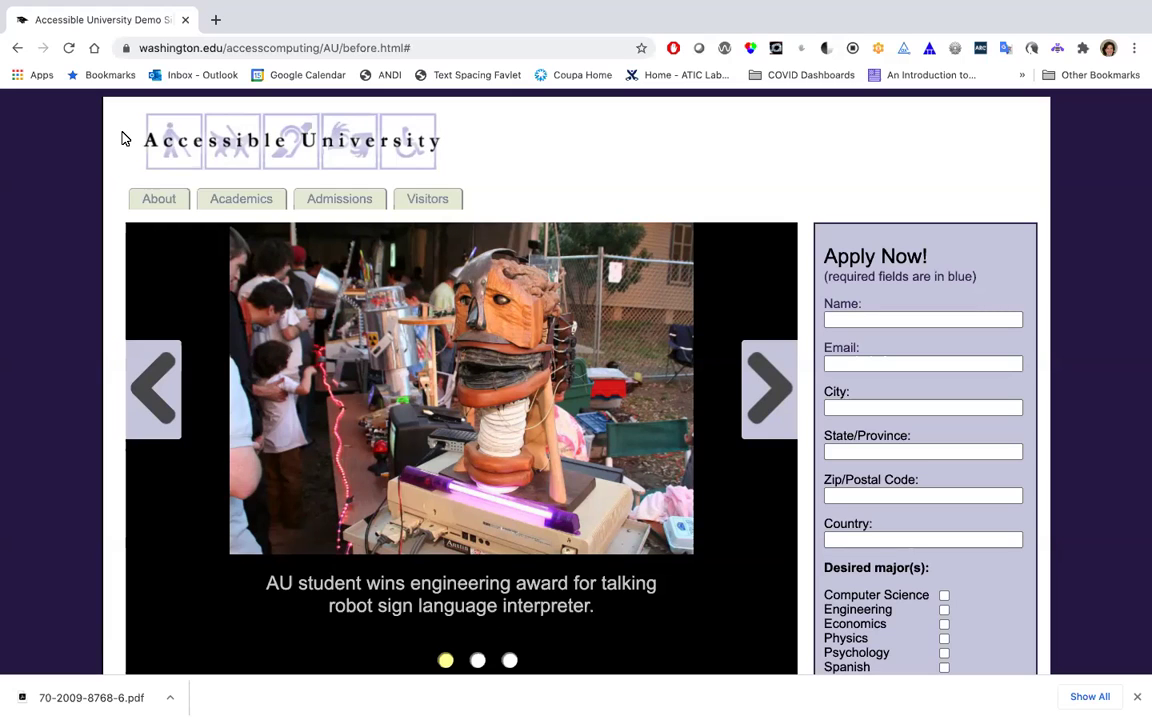
# - Launch ANDI's focusable-elements check, finding 25 focusable elements and 19 alerts
pyautogui.click(386, 77)
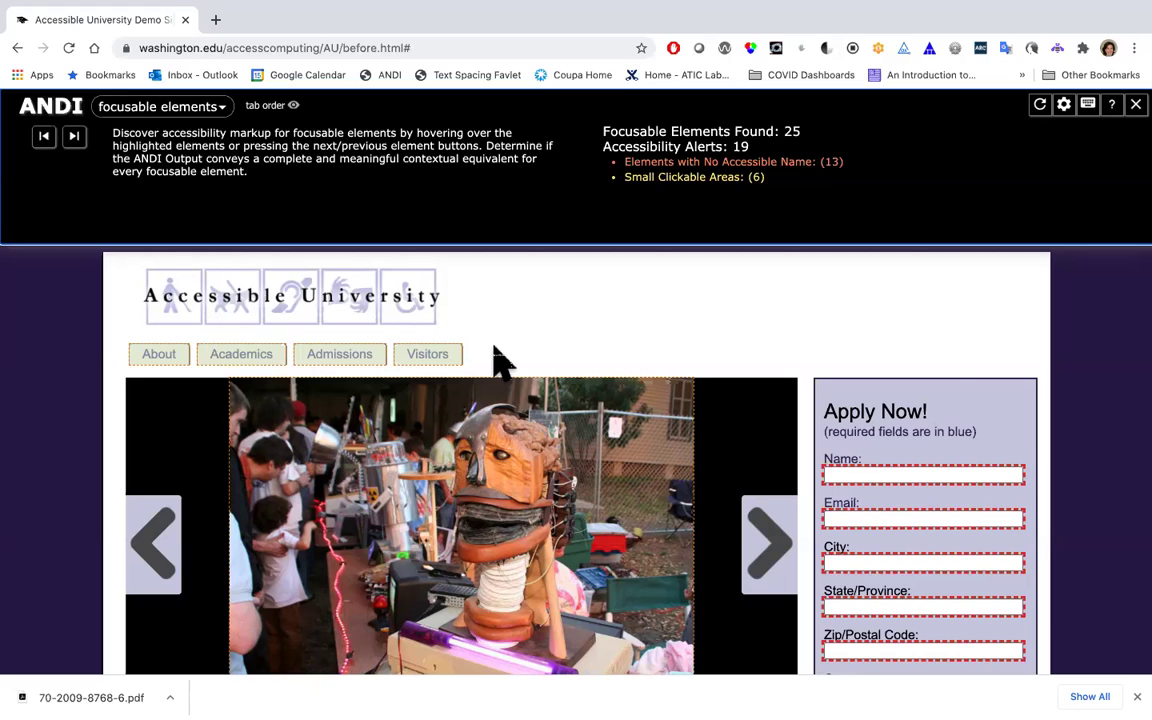
pyautogui.moveTo(923, 475)
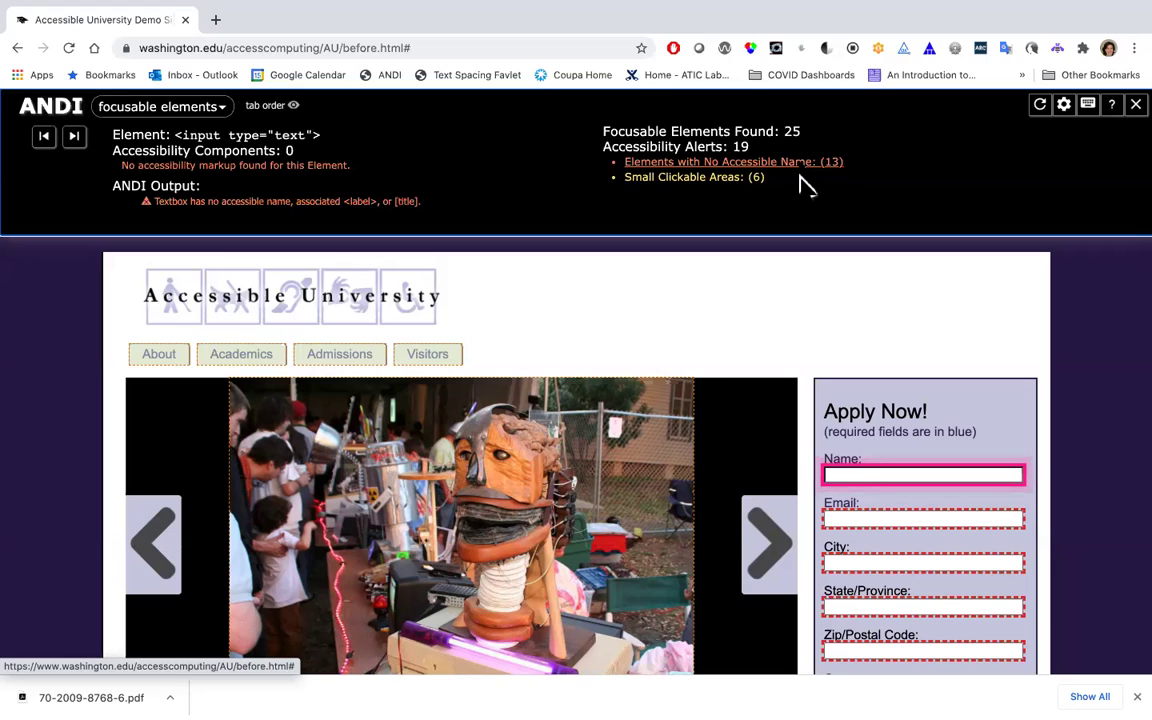
# - Expand the 13 no-accessible-name alerts, inspect the Email textbox, then advance to State/Province
pyautogui.click(796, 168)
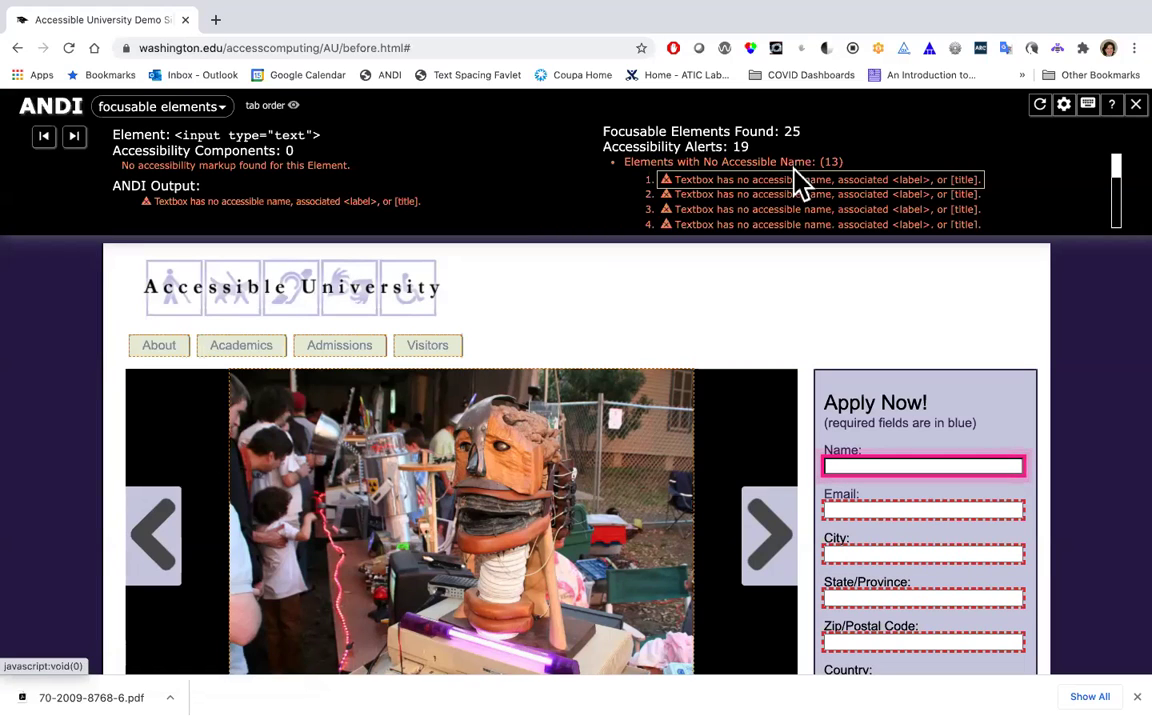
pyautogui.click(797, 196)
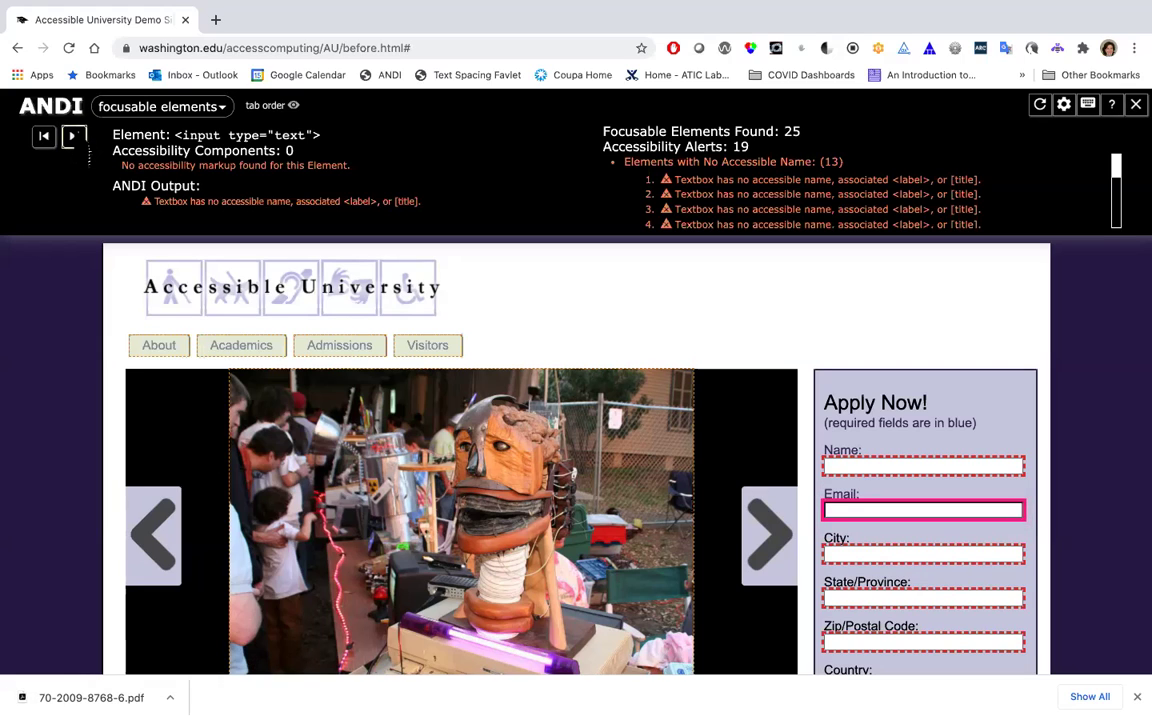
pyautogui.click(72, 135)
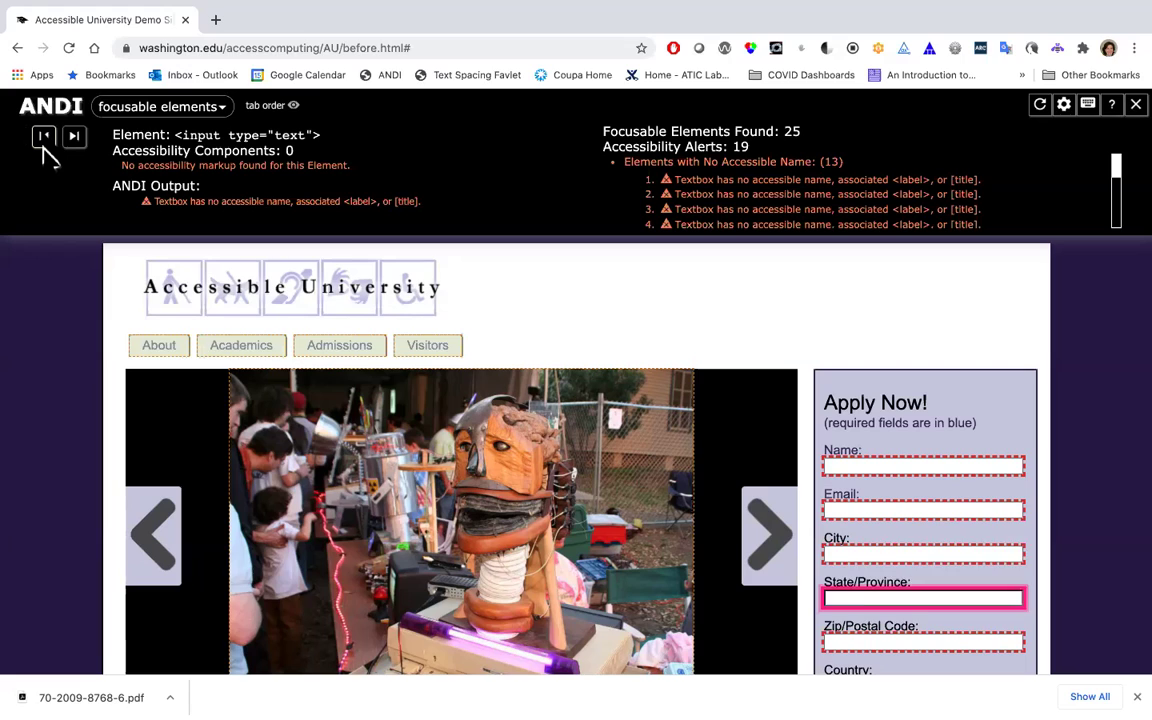
# - Step back through the focusable elements to the About link, named 'About' from its text
pyautogui.click(44, 140)
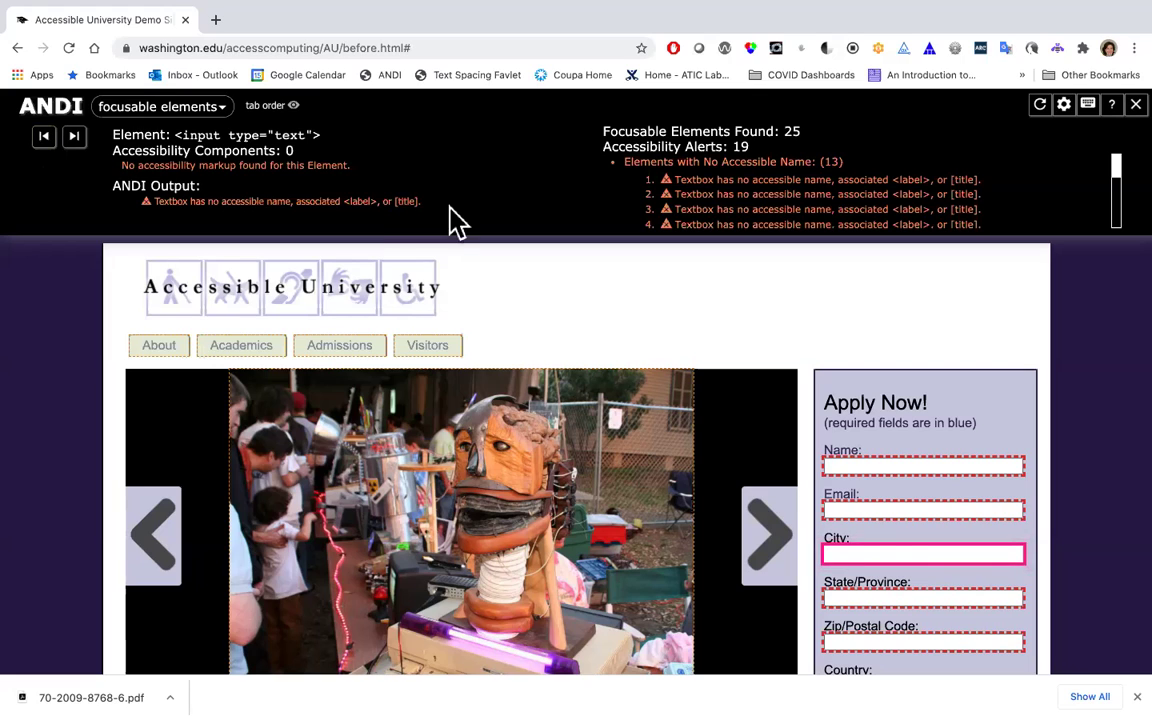
pyautogui.moveTo(158, 345)
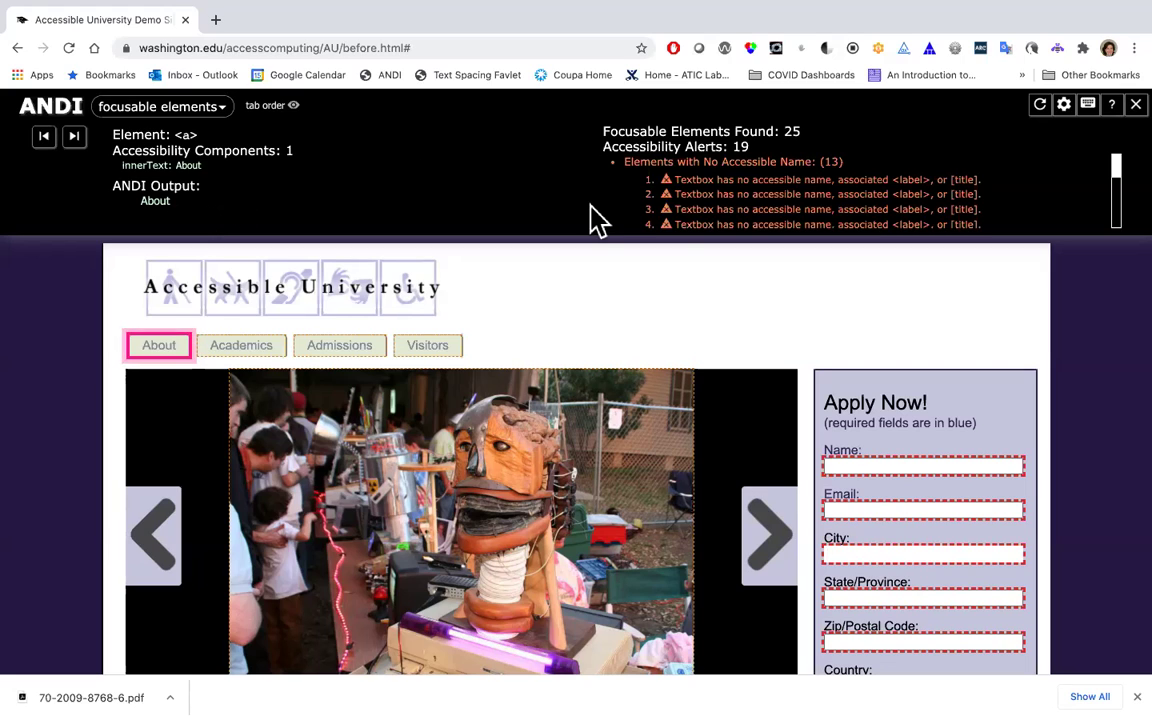
# - Jump back to the Name textbox, flagged for having no accessible name or markup
pyautogui.click(893, 463)
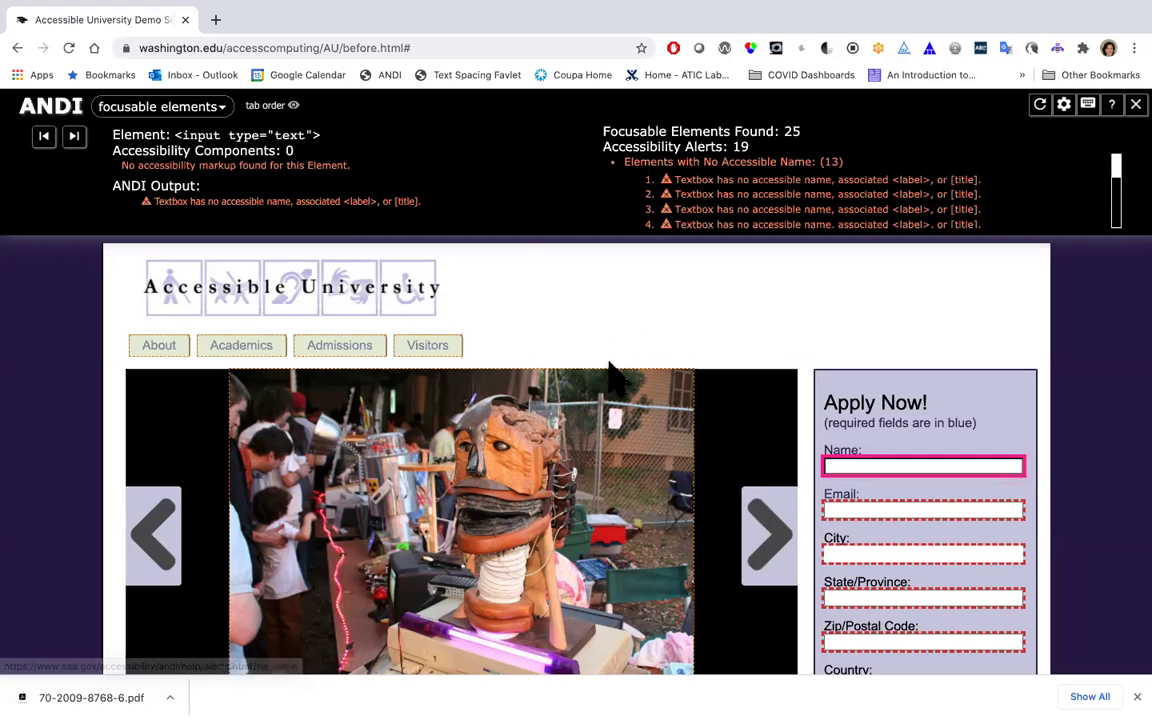
# - Scroll the page and inspect the carousel link about the talking robot sign language award
pyautogui.scroll(-1, 614, 375)
pyautogui.scroll(-1, 614, 375)
pyautogui.scroll(-1, 614, 375)
pyautogui.scroll(-1, 614, 375)
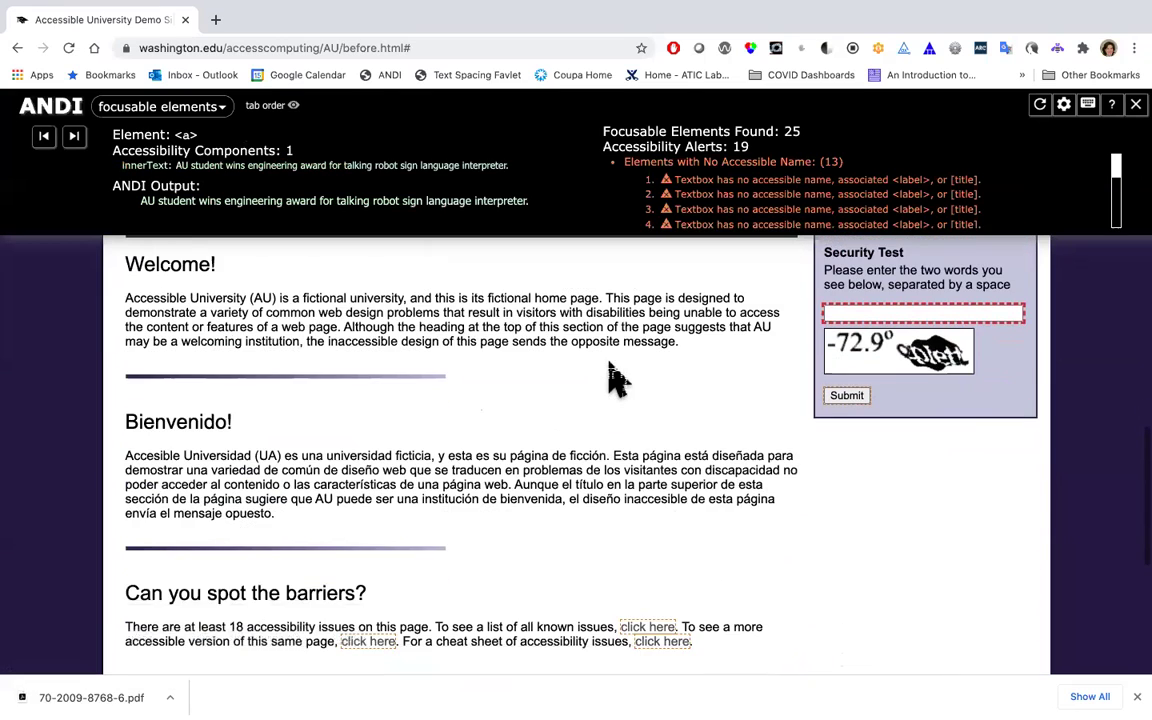
pyautogui.scroll(-1, 614, 375)
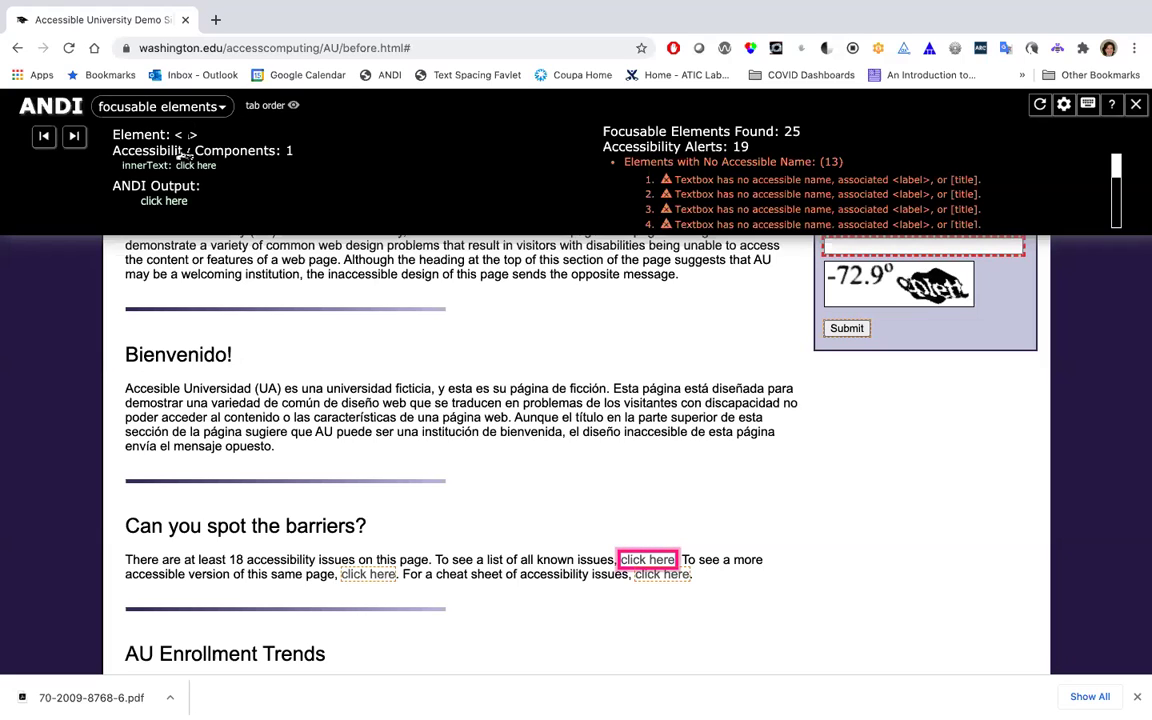
pyautogui.scroll(1, 475, 258)
pyautogui.hotkey('shift', 'Tab')
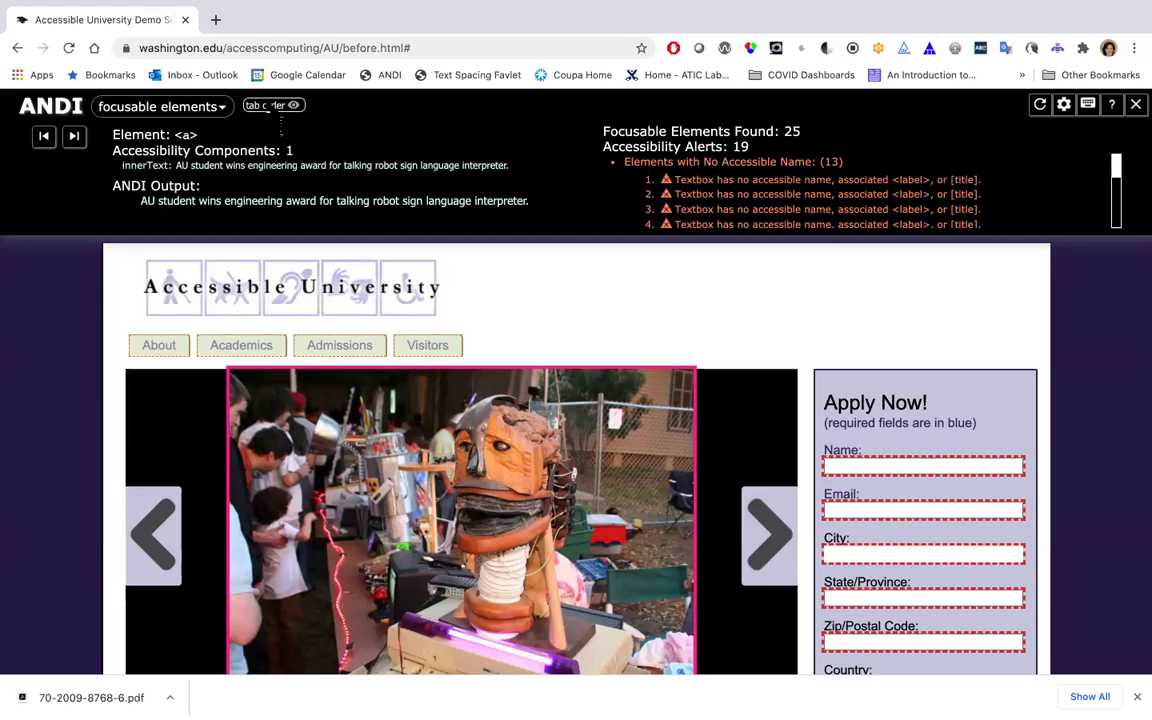
# - Turn on tab-order number markers and close the About dropdown menu
pyautogui.click(268, 106)
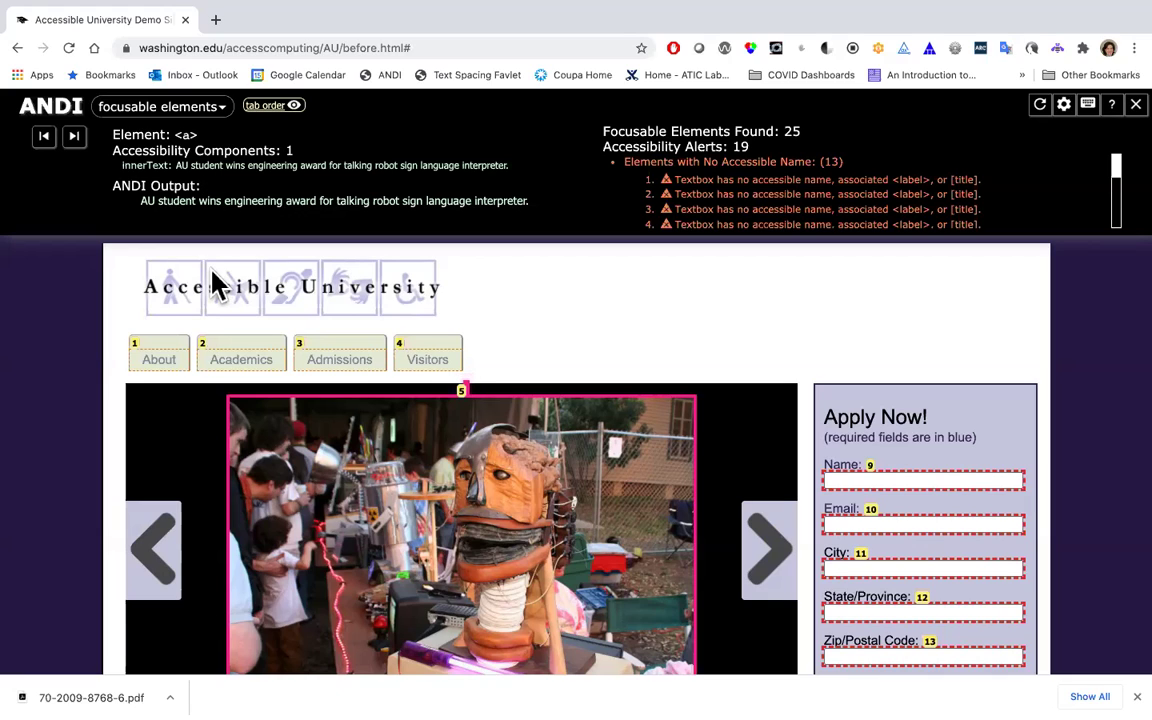
pyautogui.moveTo(159, 345)
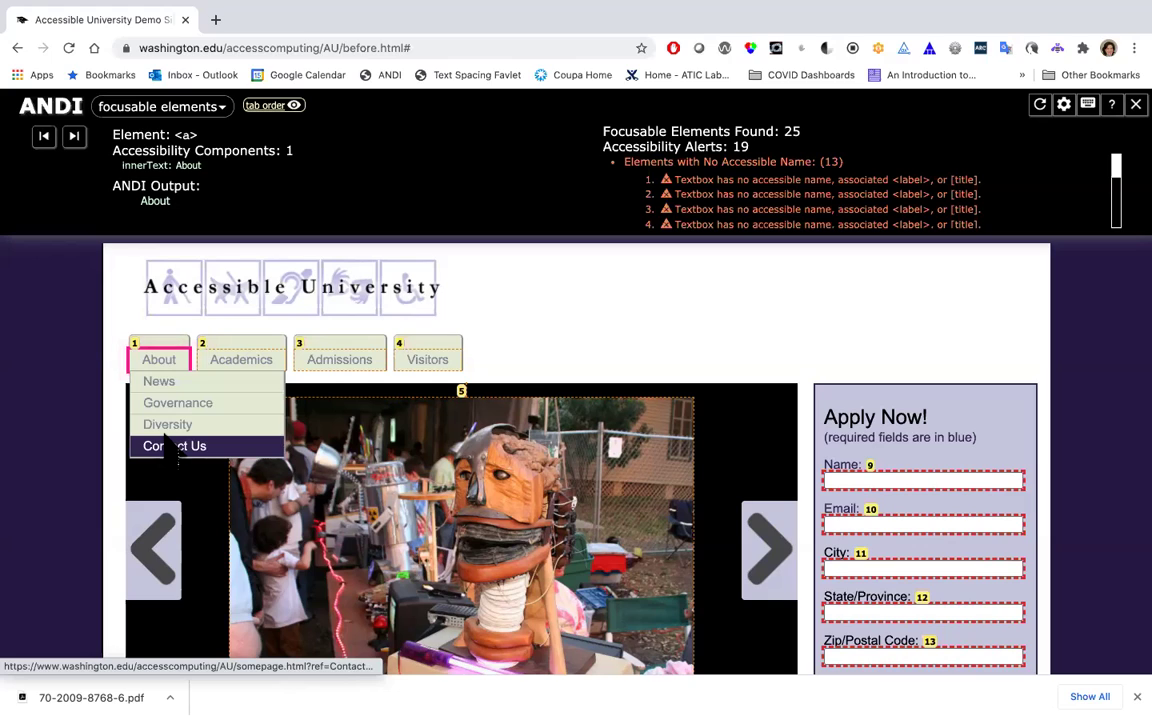
pyautogui.press('Escape')
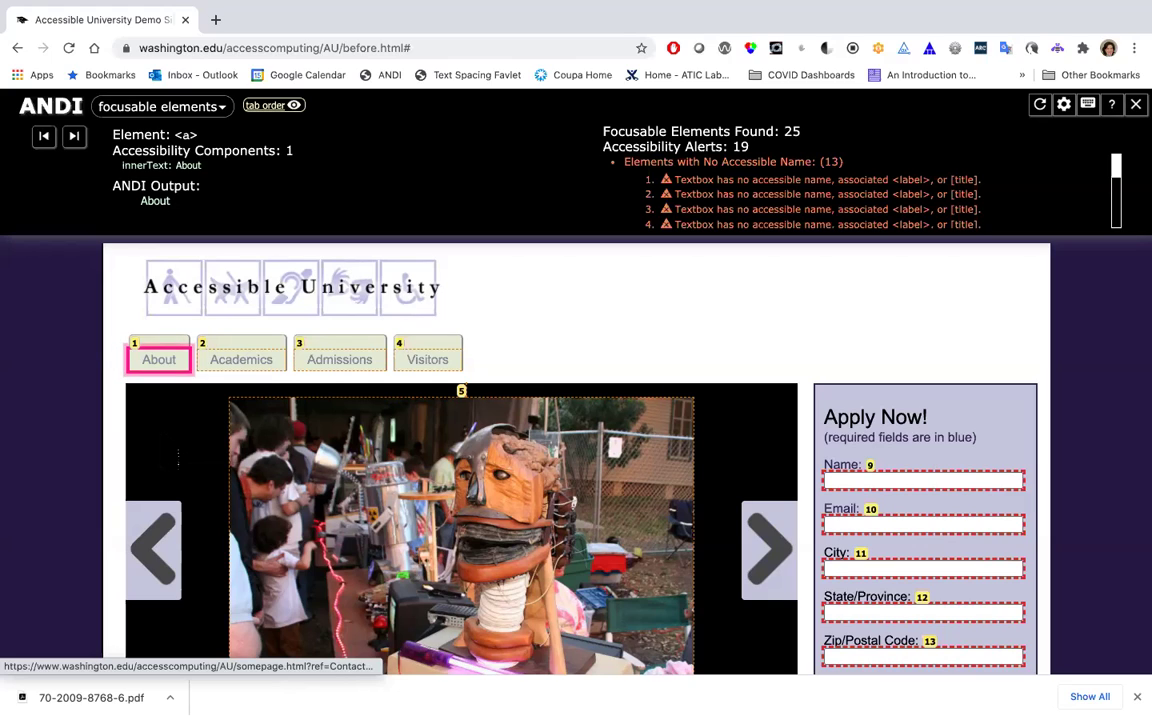